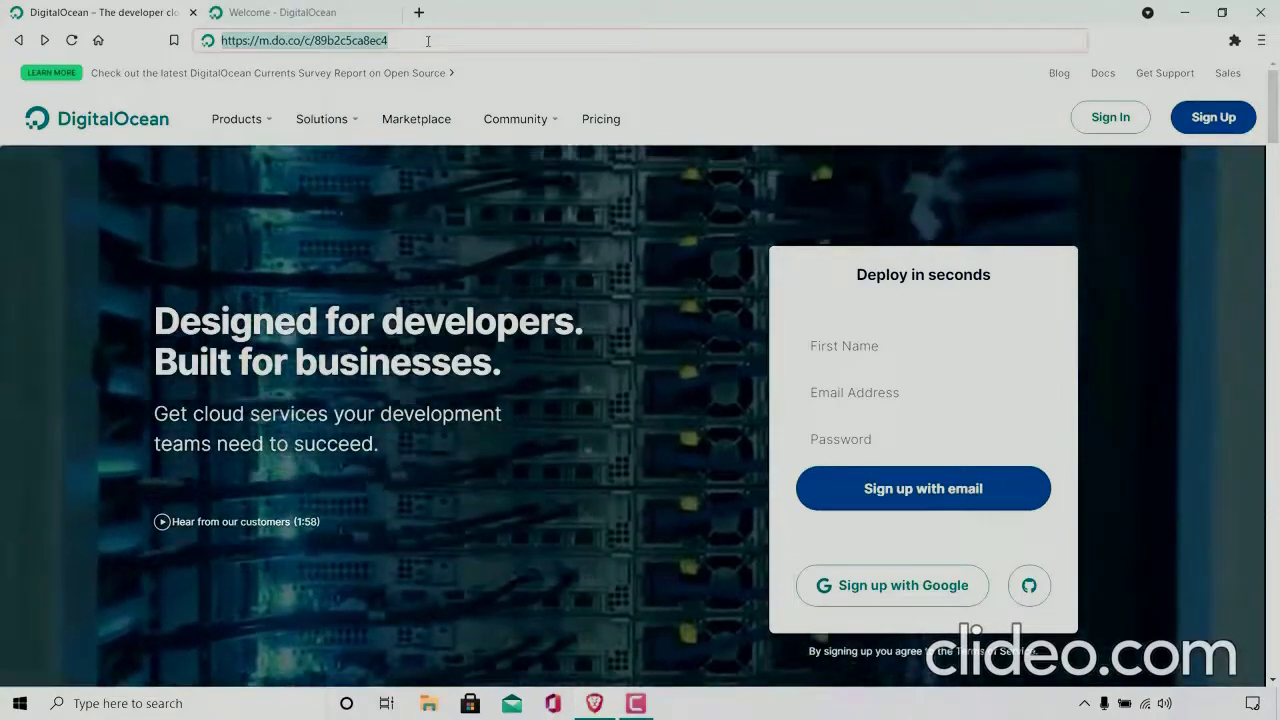
Step: Load the DigitalOcean referral link and look over the email and password fields of the sign-up form
key("Return")
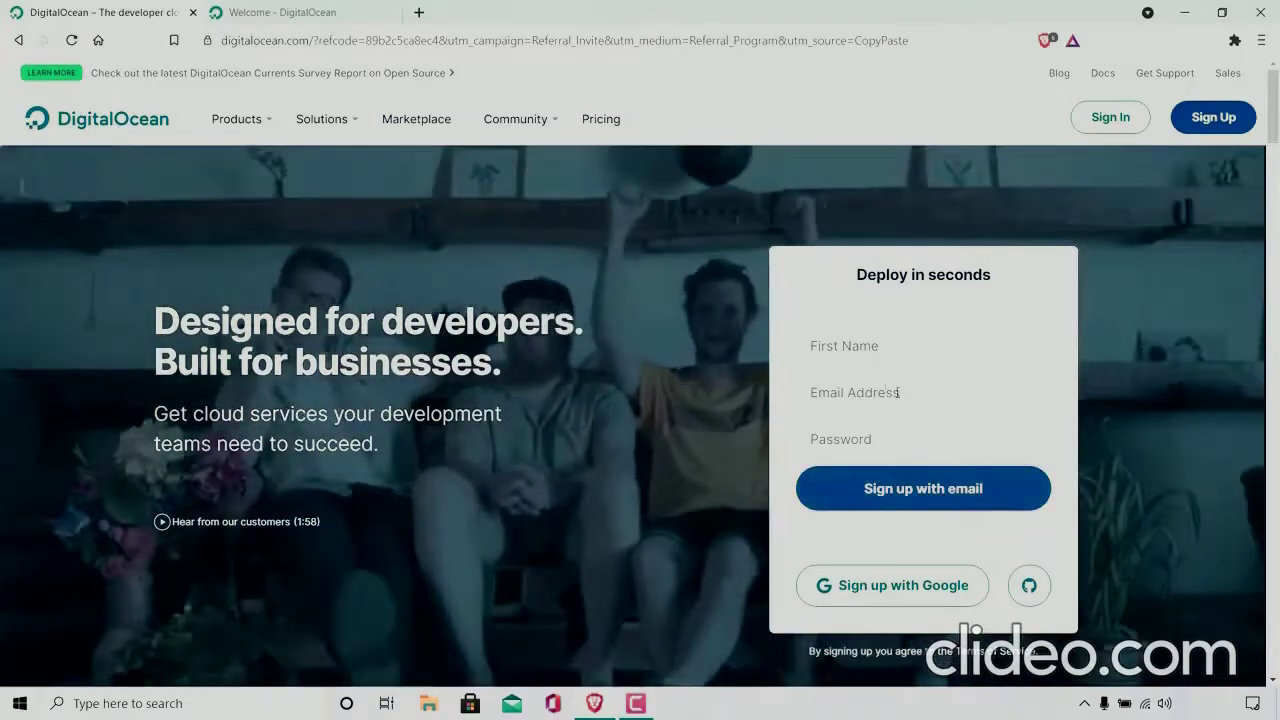
left_click(893, 400)
left_click(898, 448)
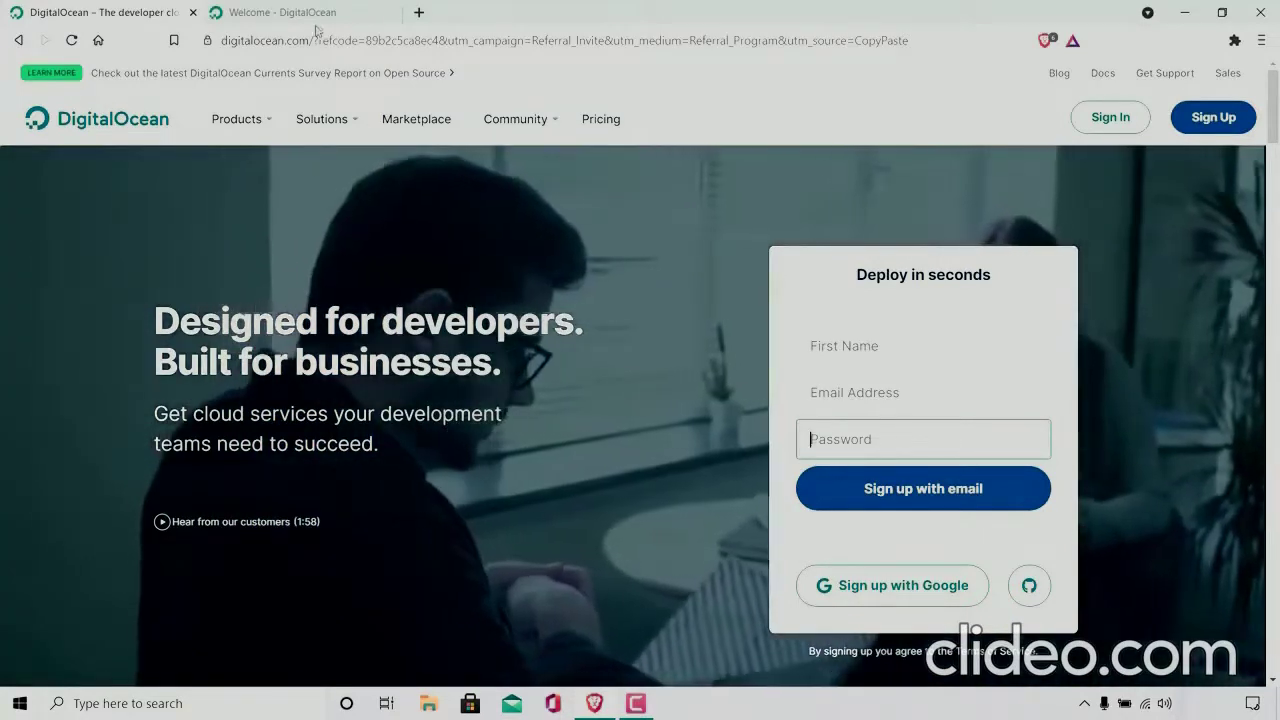
Step: Go to the control panel from the DigitalOcean welcome page and start creating a Droplet in the websplaining project
left_click(316, 20)
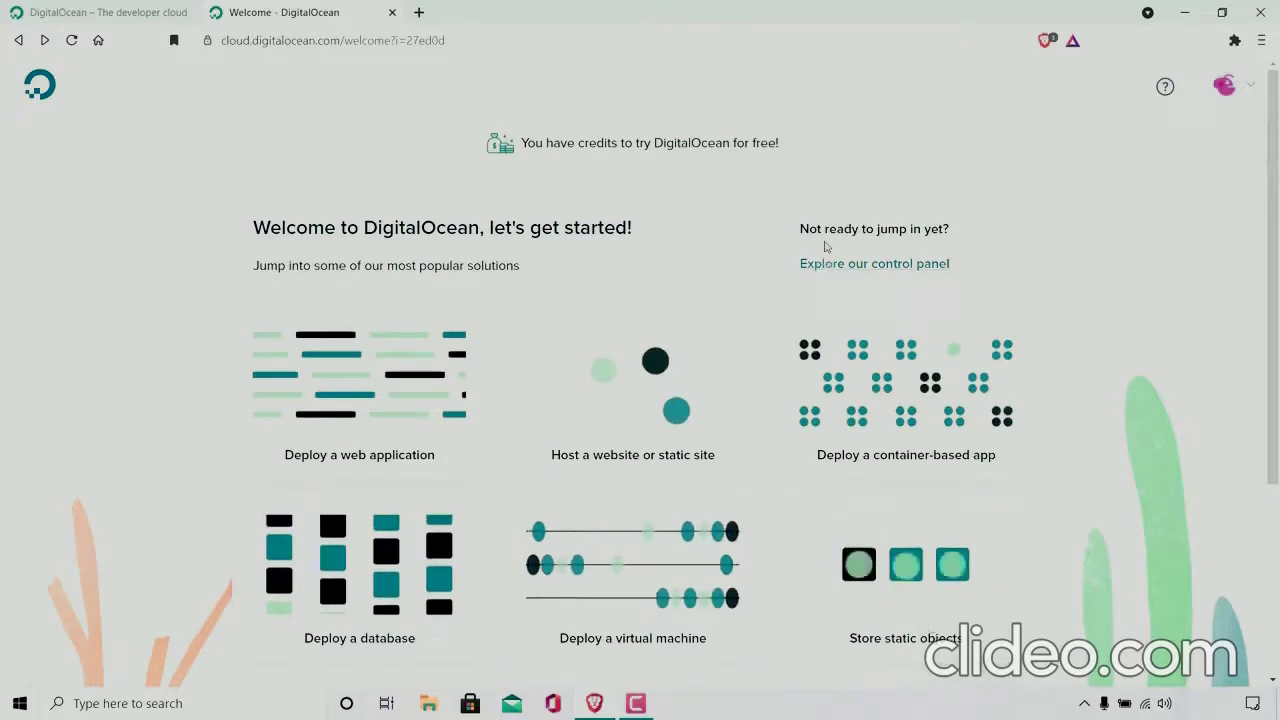
left_click(890, 266)
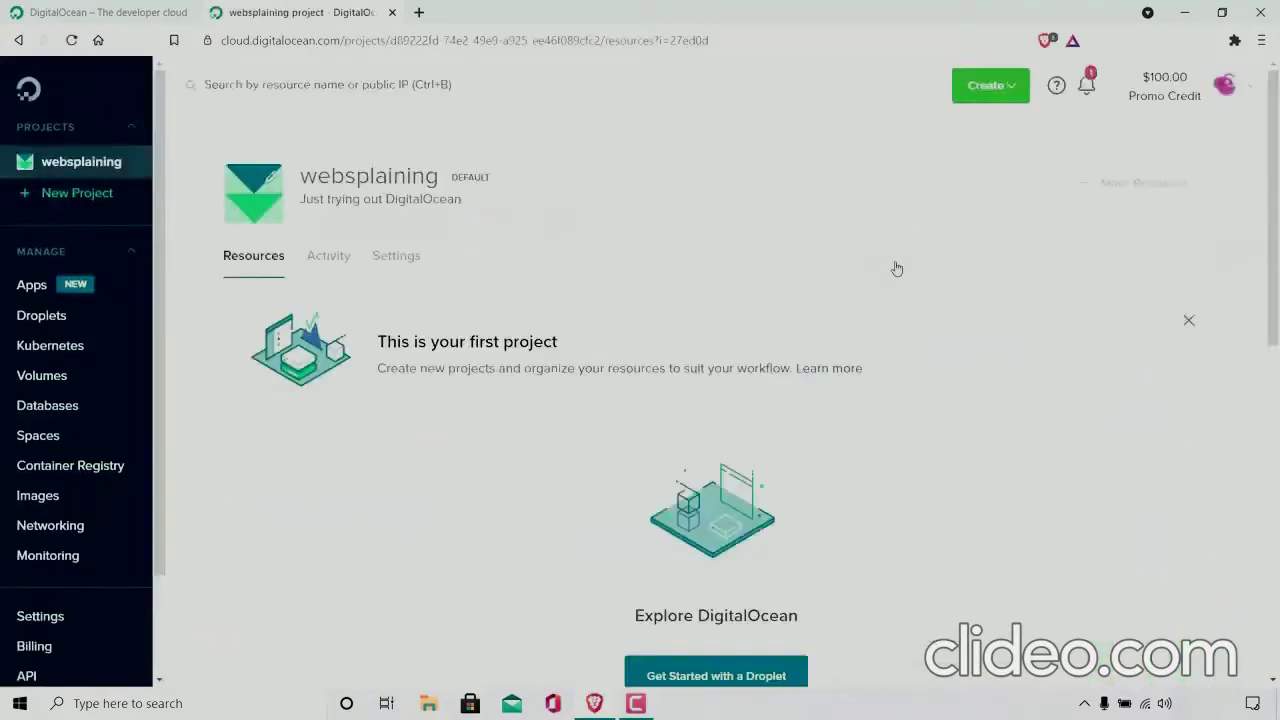
mouse_move(1164, 90)
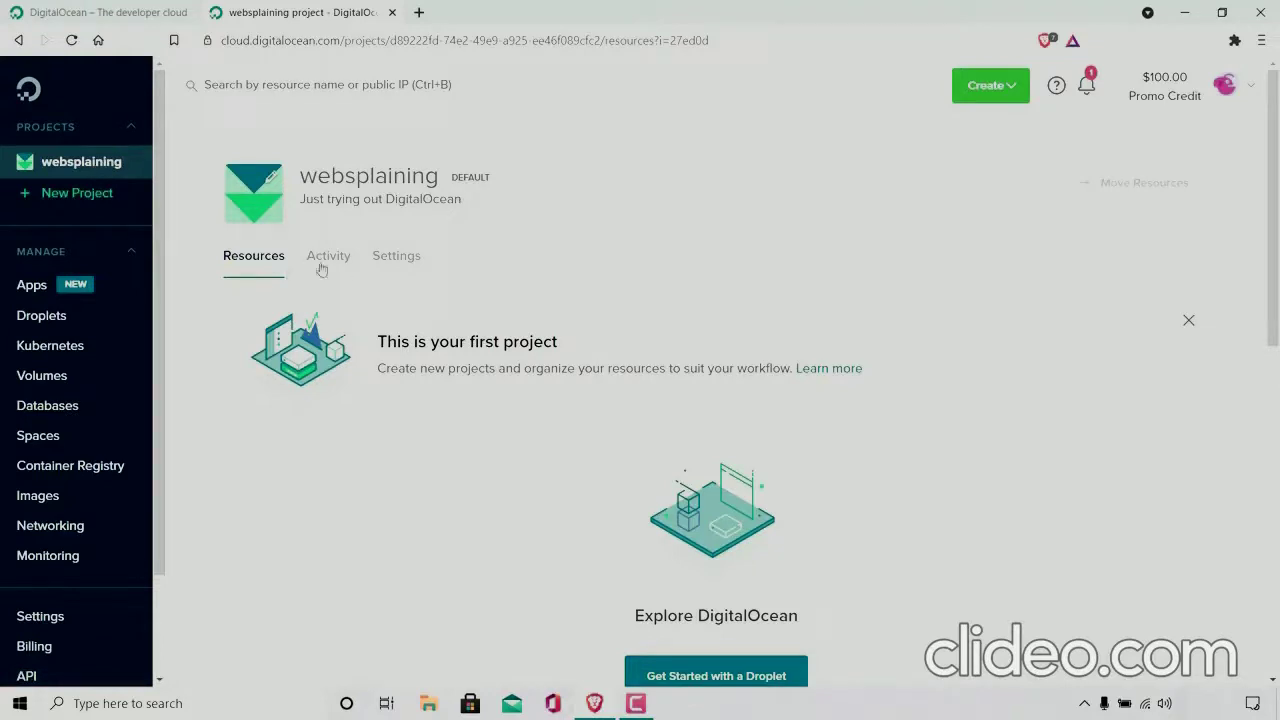
left_click_drag(1278, 194, 1279, 291)
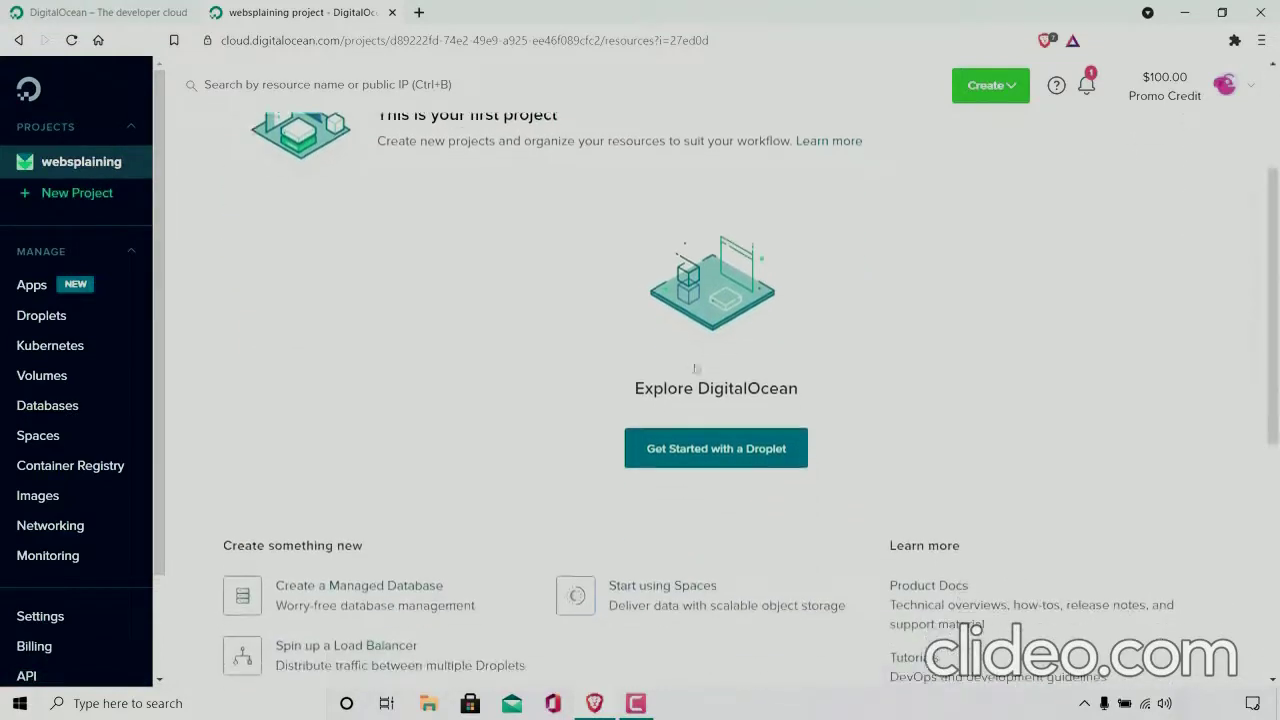
left_click(757, 460)
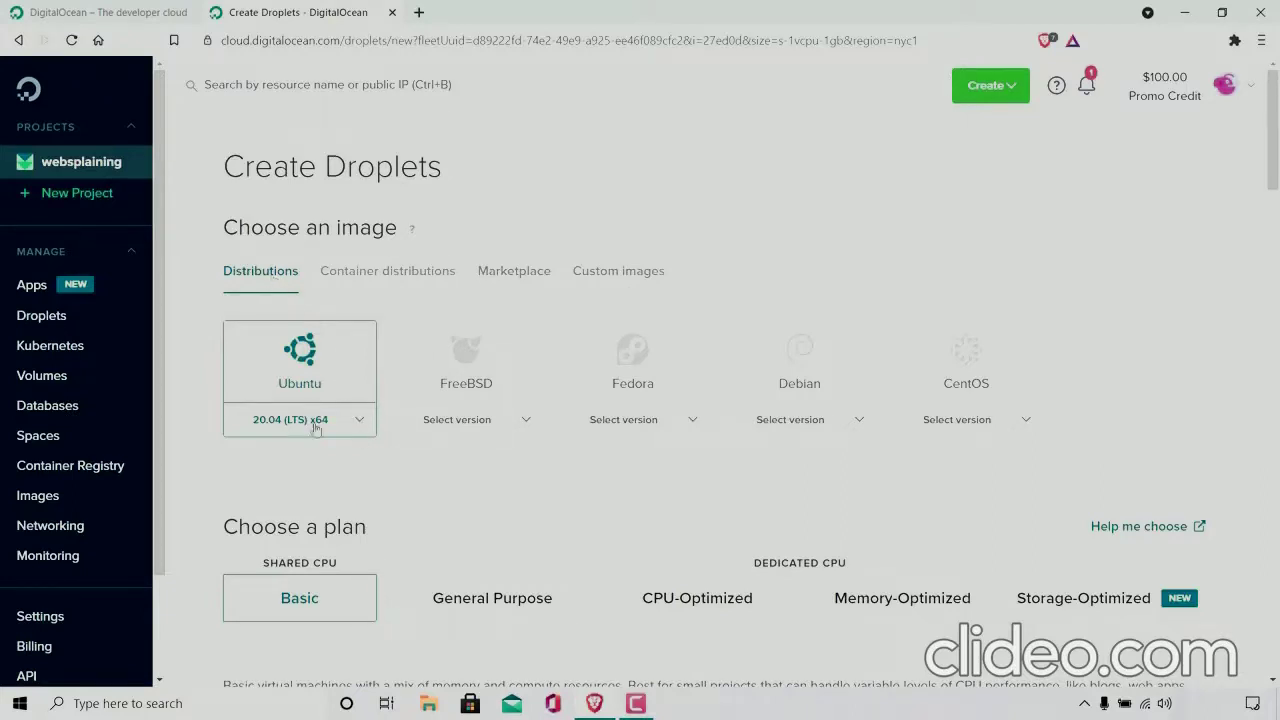
Step: Choose Ubuntu 21.04 x64 as the Droplet image and review the Basic plan options
left_click(355, 422)
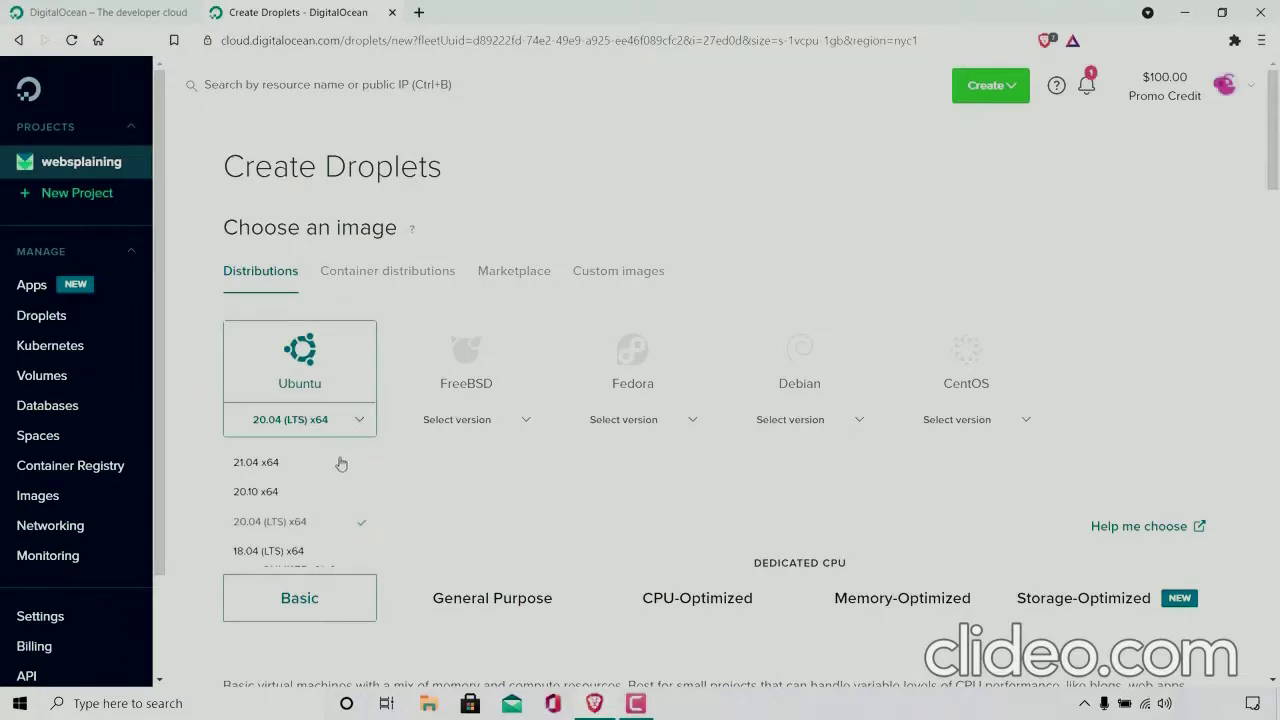
left_click(340, 462)
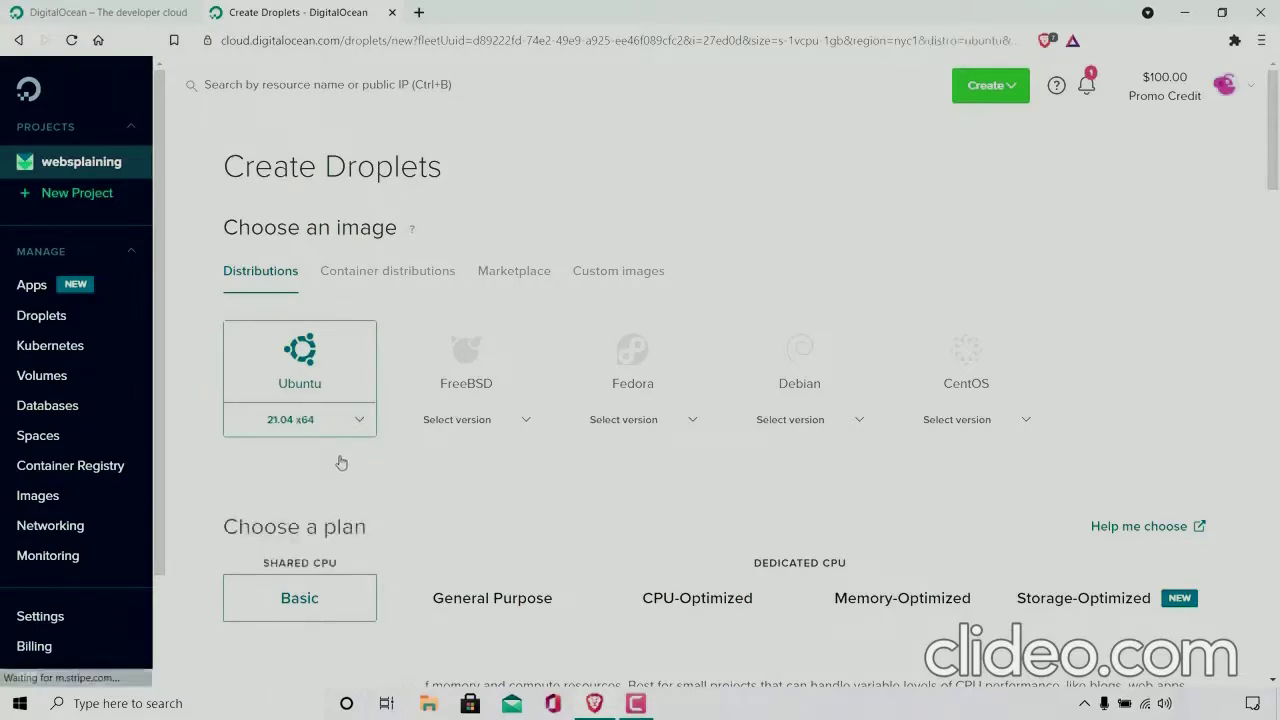
scroll(1276, 140, "down", 1)
scroll(1276, 140, "down", 3)
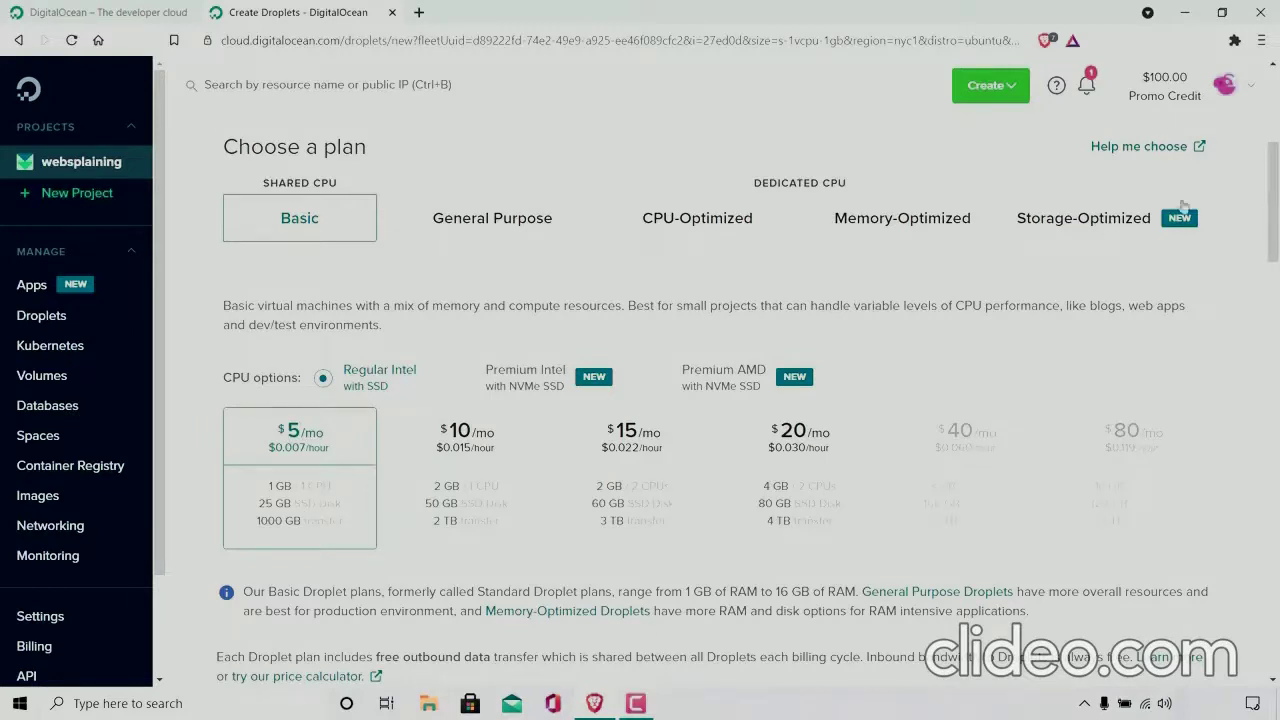
Step: Dismiss the new datacenter notice and choose London 1 as the datacenter region
left_click_drag(1276, 191, 1277, 317)
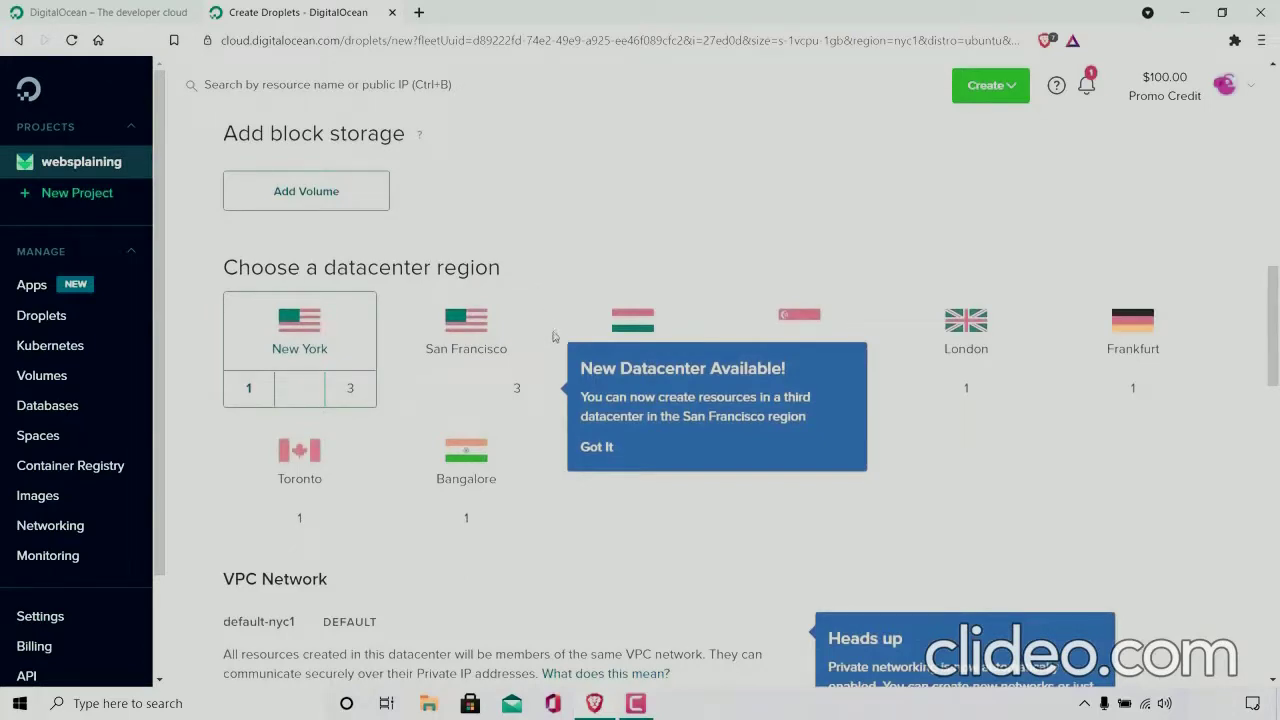
left_click(601, 463)
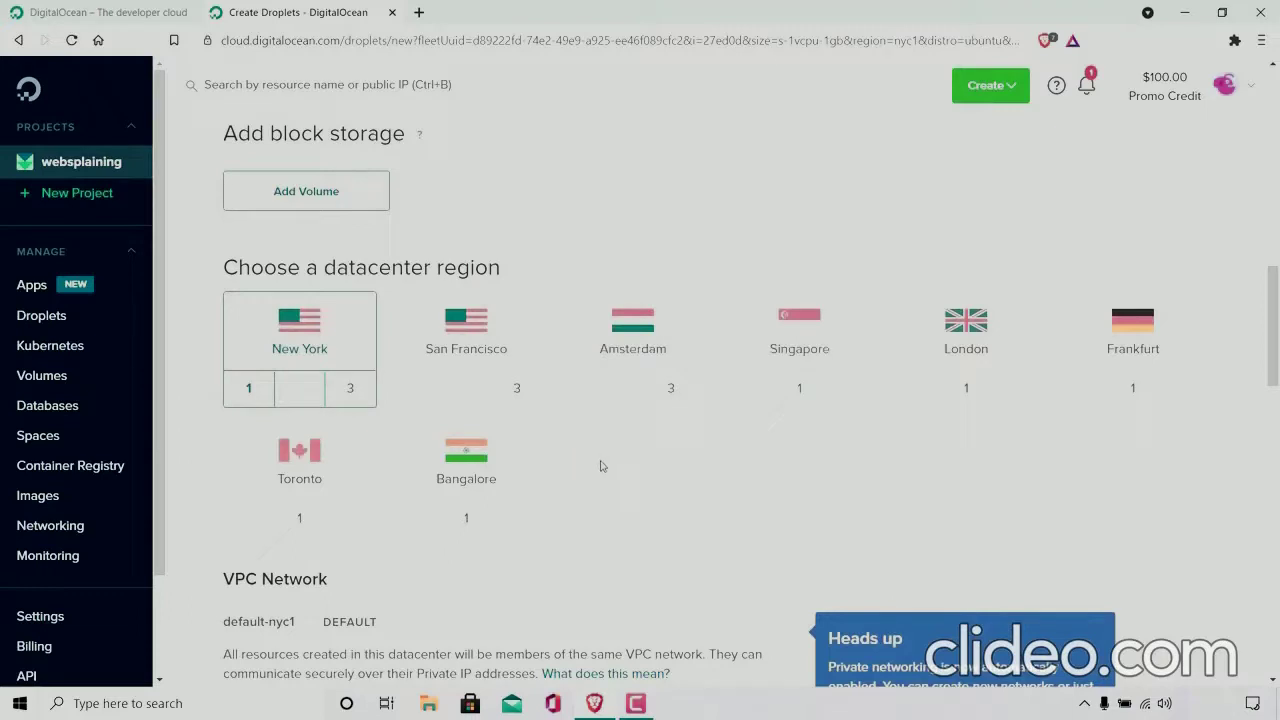
left_click(943, 391)
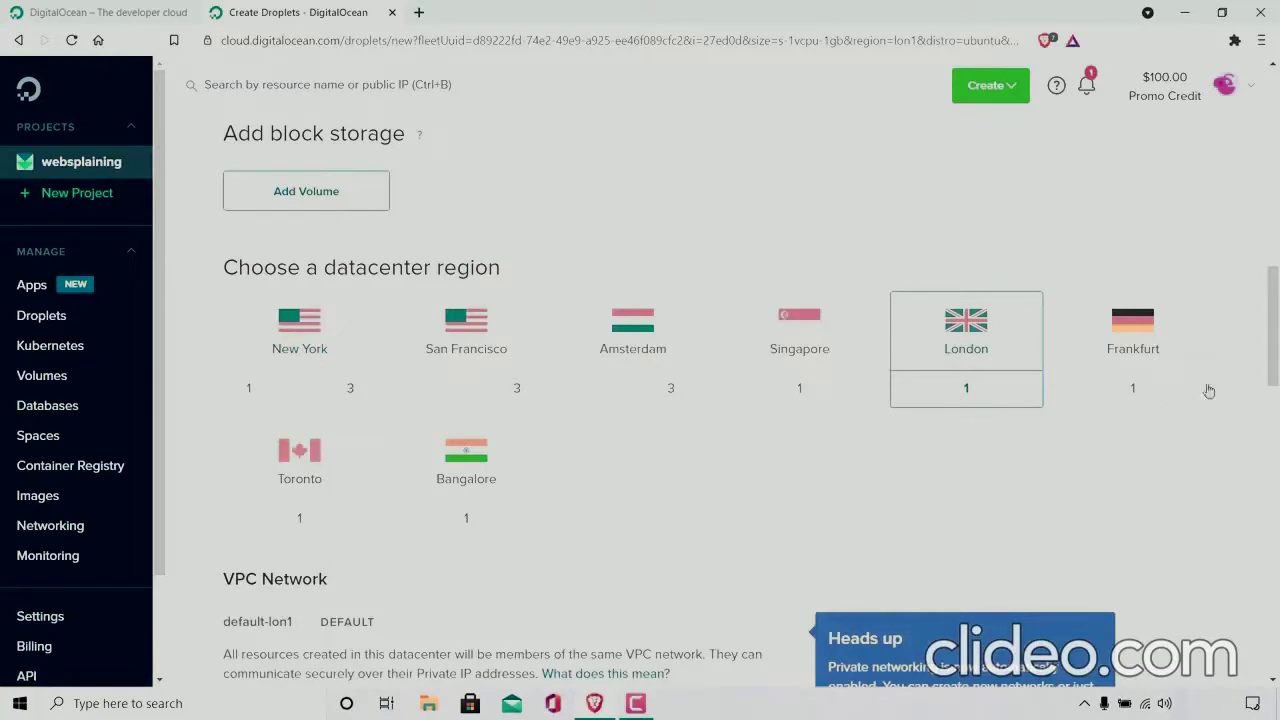
Step: Enter a root password for the Droplet that meets all the listed password requirements
left_click_drag(1275, 340, 1278, 348)
scroll(1278, 348, "down", 4)
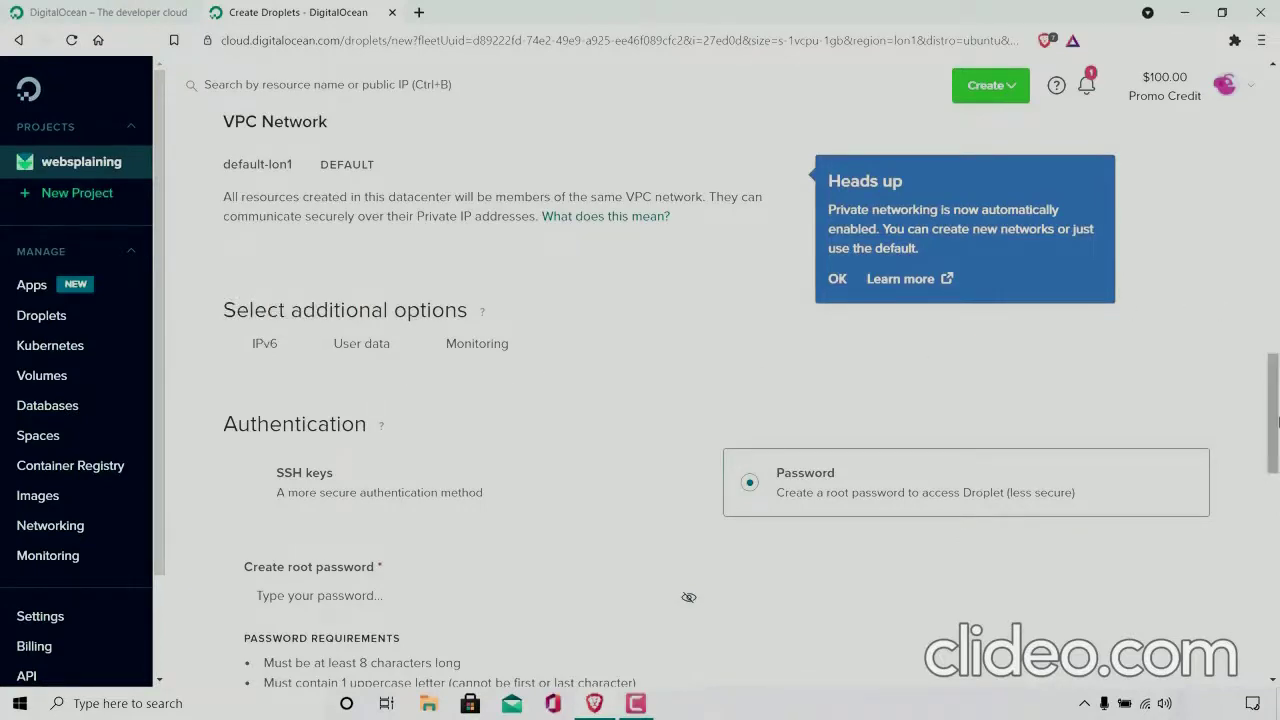
scroll(700, 330, "down", 3)
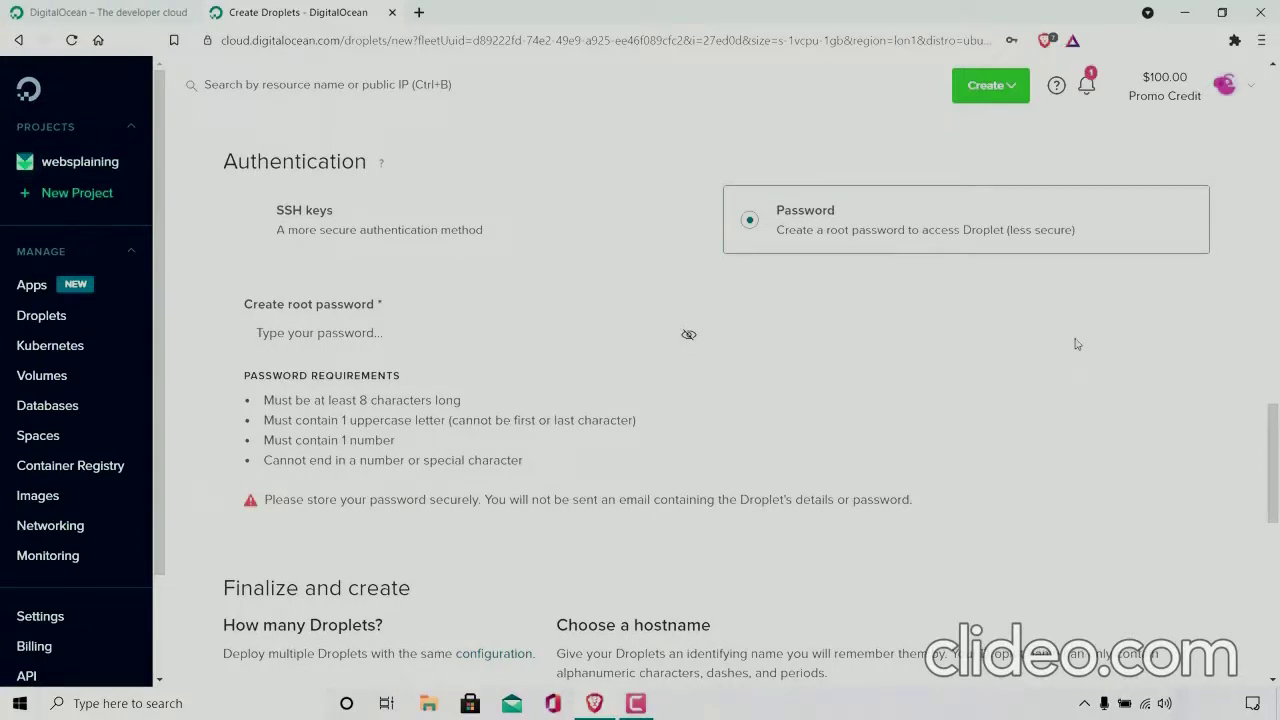
left_click(310, 330)
type("a")
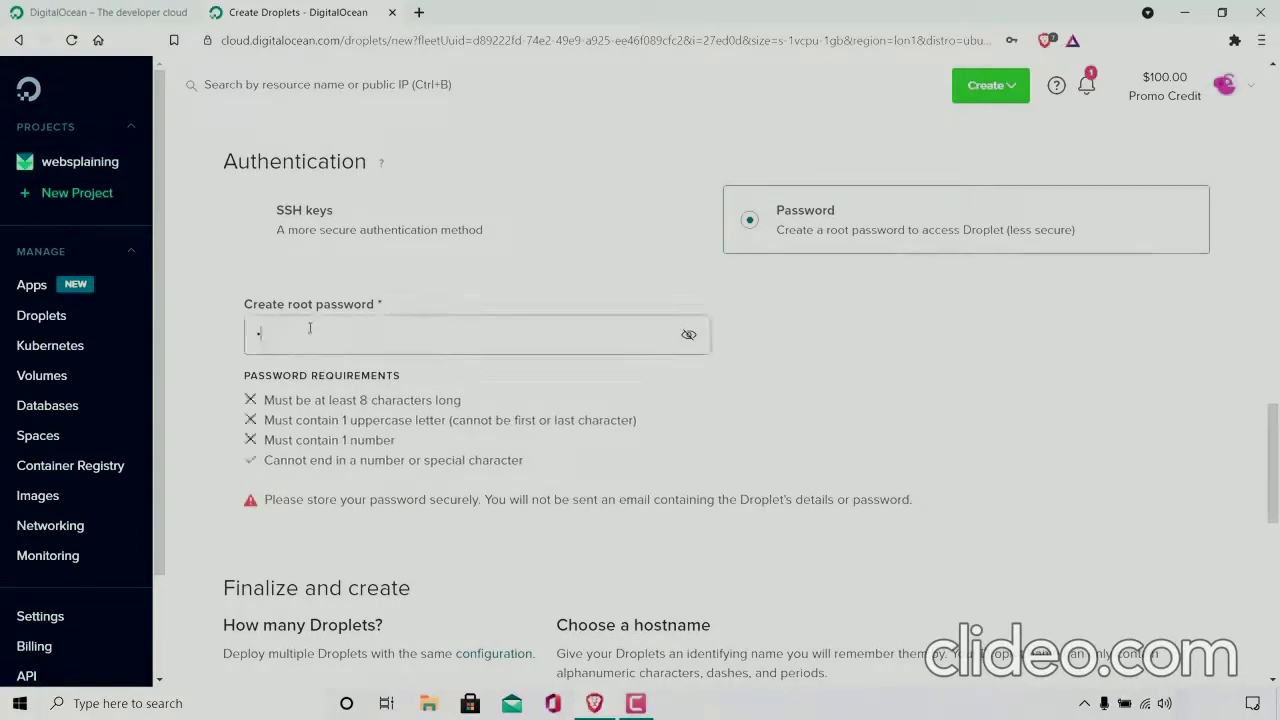
key("Caps_Lock")
type("•••••••••••")
key("Caps_Lock")
type("•")
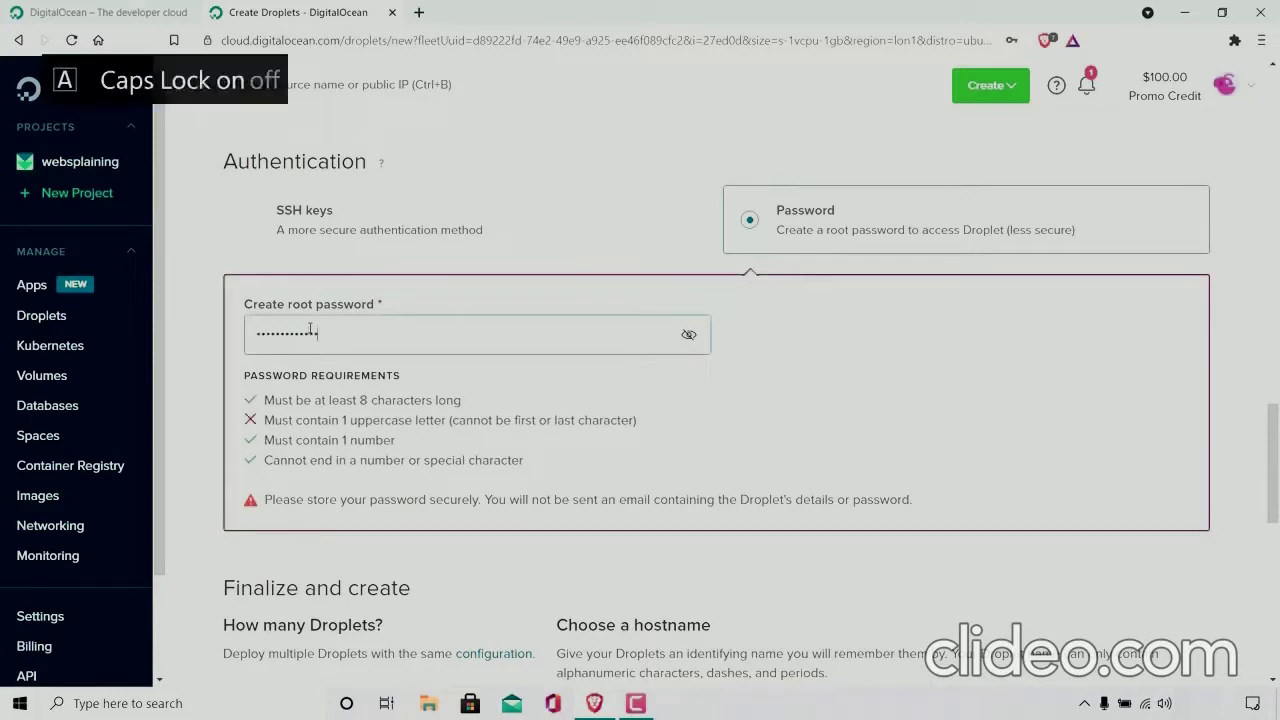
type("a")
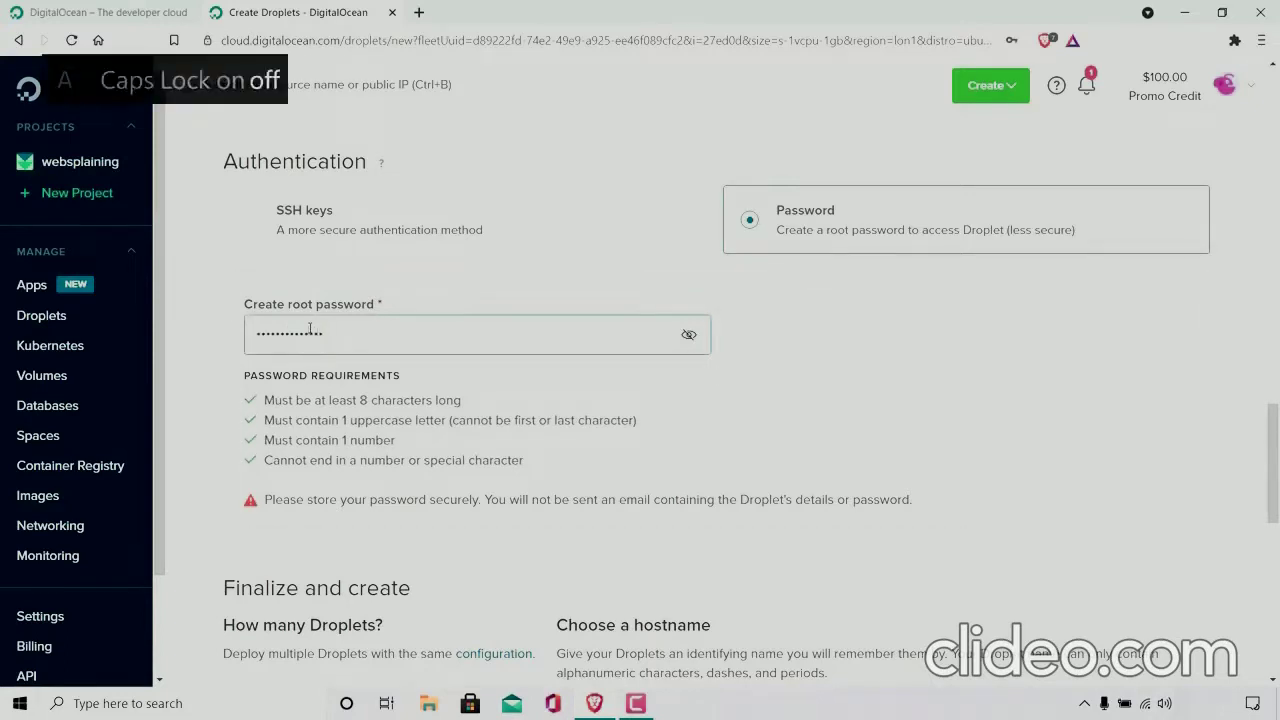
Step: Replace the default Droplet hostname with websplainingtestserver
left_click_drag(1274, 437, 1277, 514)
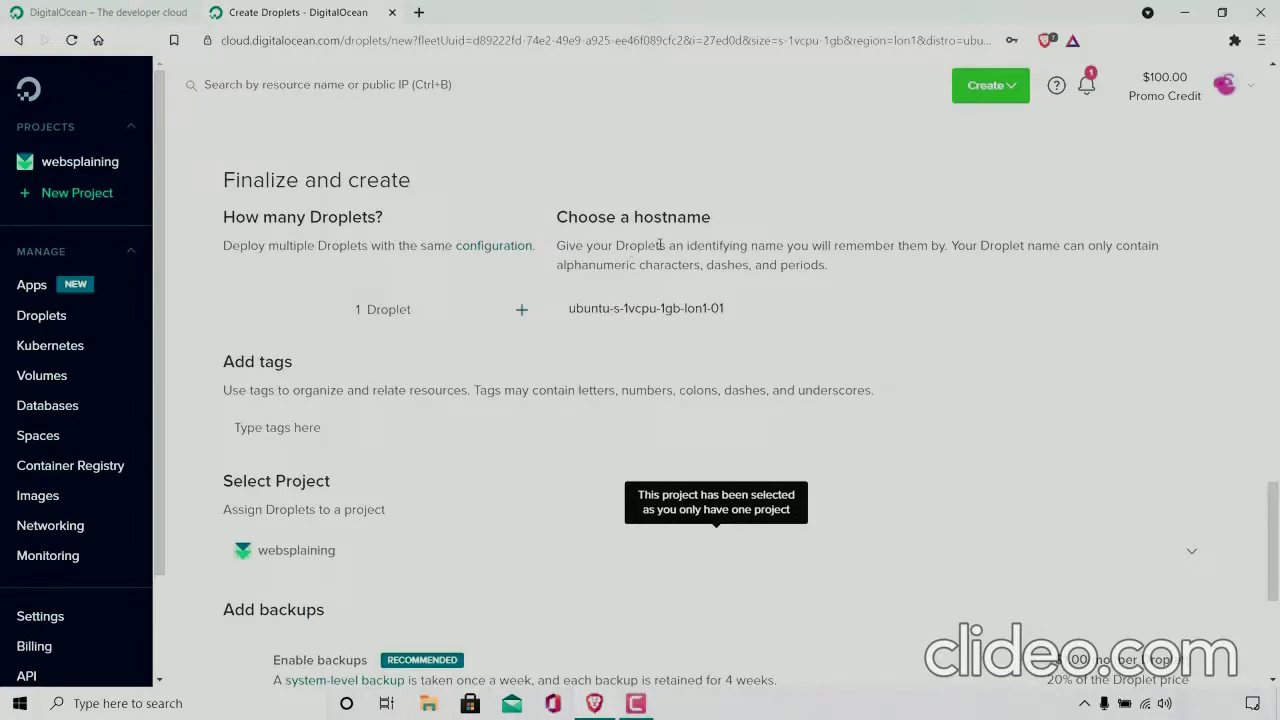
left_click(766, 313)
key("BackSpace")
key("BackSpace")
key("BackSpace")
key("BackSpace")
key("BackSpace")
key("BackSpace")
key("BackSpace")
key("BackSpace")
key("BackSpace")
key("BackSpace")
key("BackSpace")
key("BackSpace")
key("BackSpace")
key("BackSpace")
key("BackSpace")
key("BackSpace")
key("BackSpace")
key("BackSpace")
key("BackSpace")
key("BackSpace")
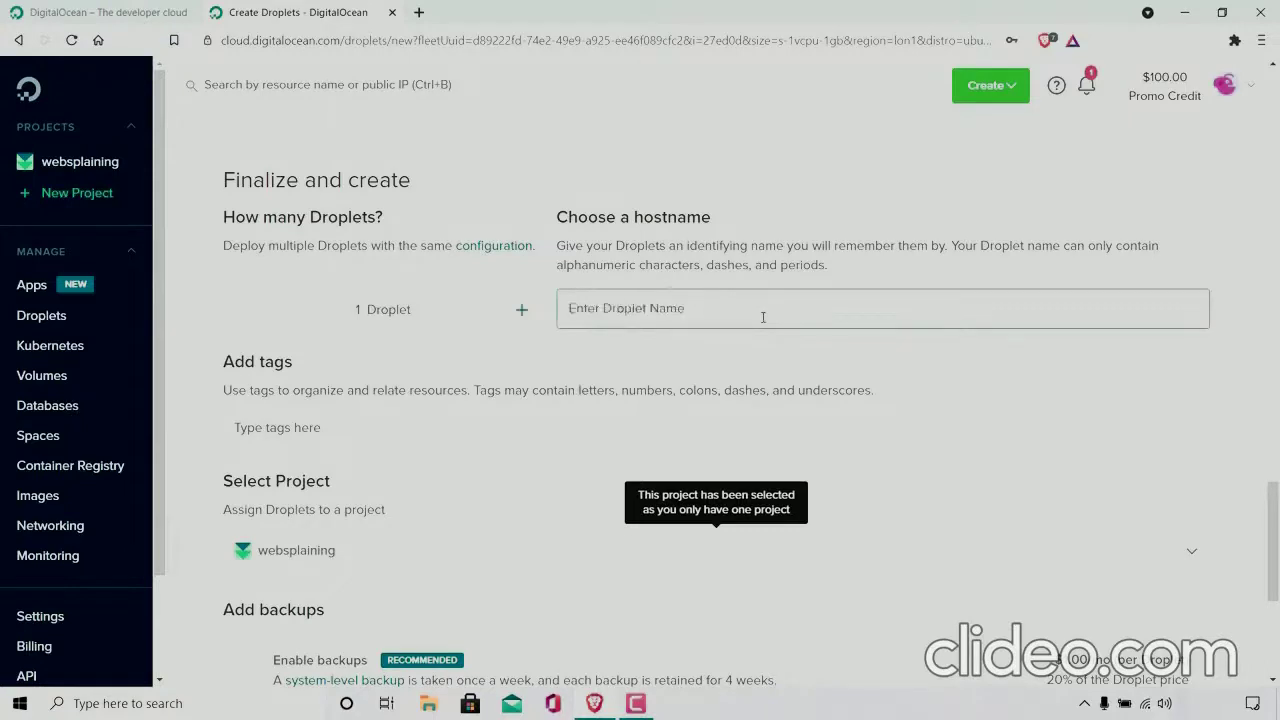
type("w")
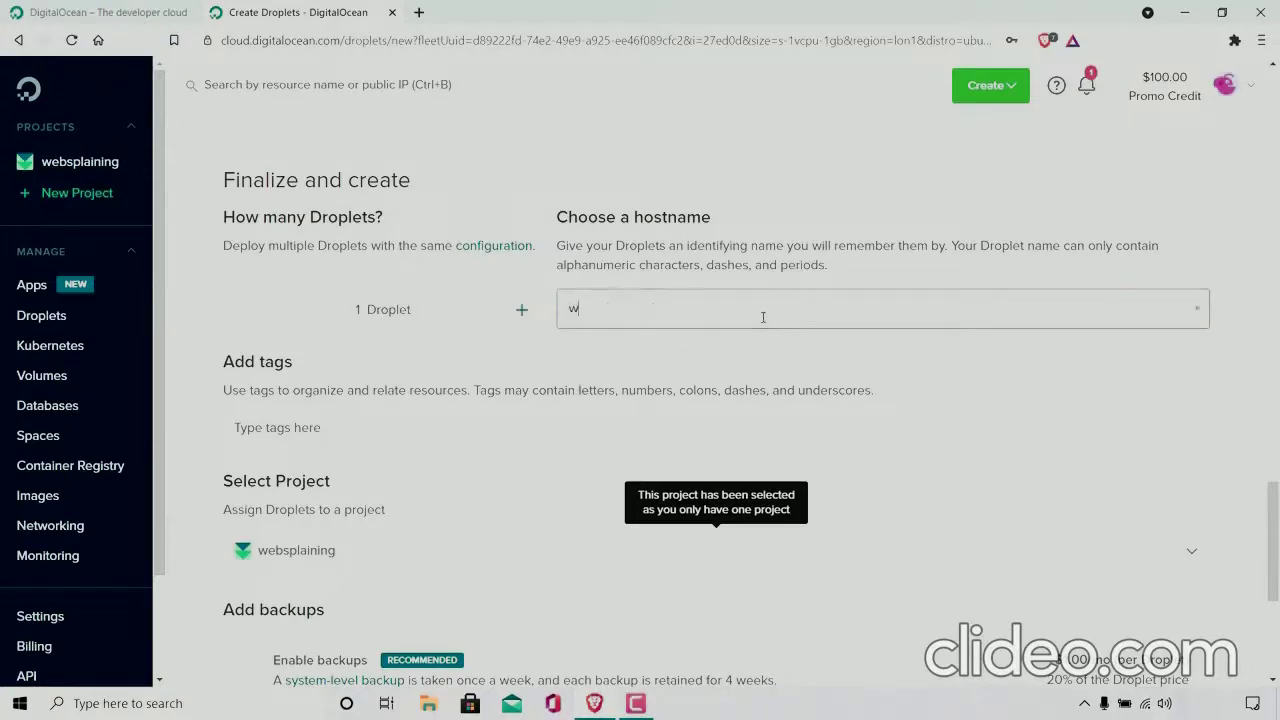
type("ebsplainingtestserver")
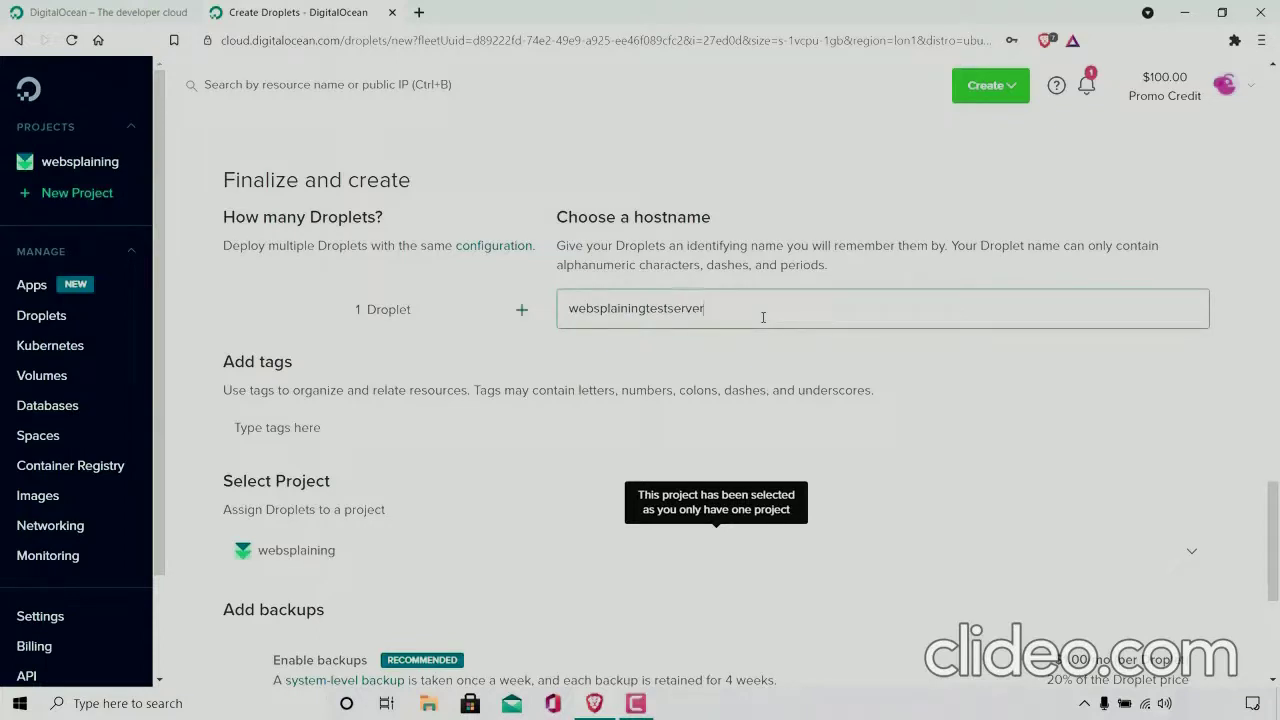
Step: Create the Droplet without backups and decline saving its password in the browser
scroll(440, 345, "down", 2)
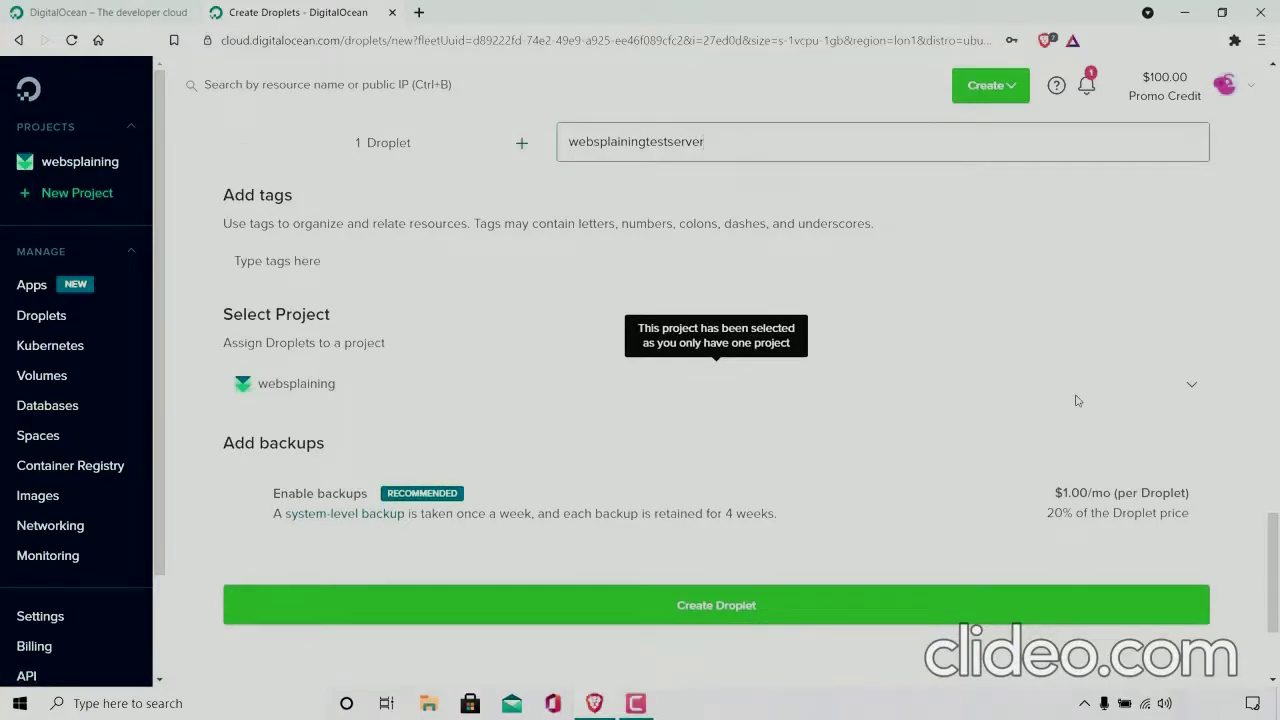
scroll(1076, 400, "down", 2)
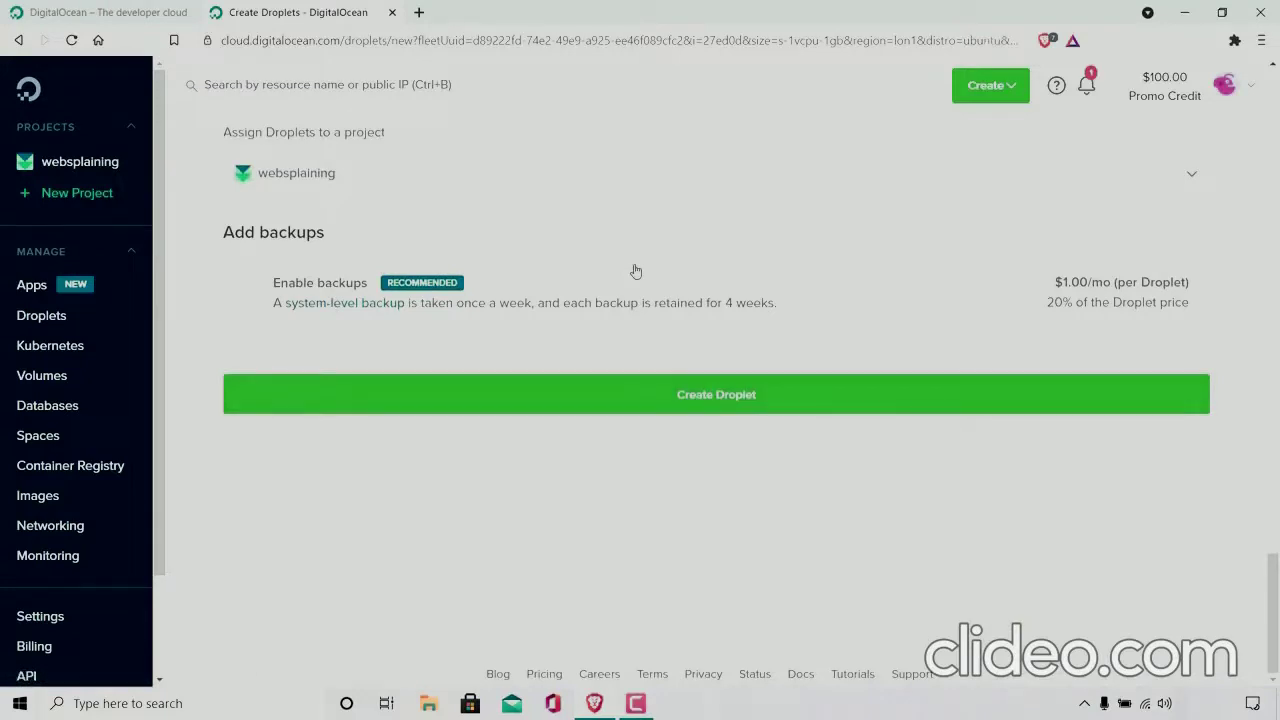
left_click(842, 400)
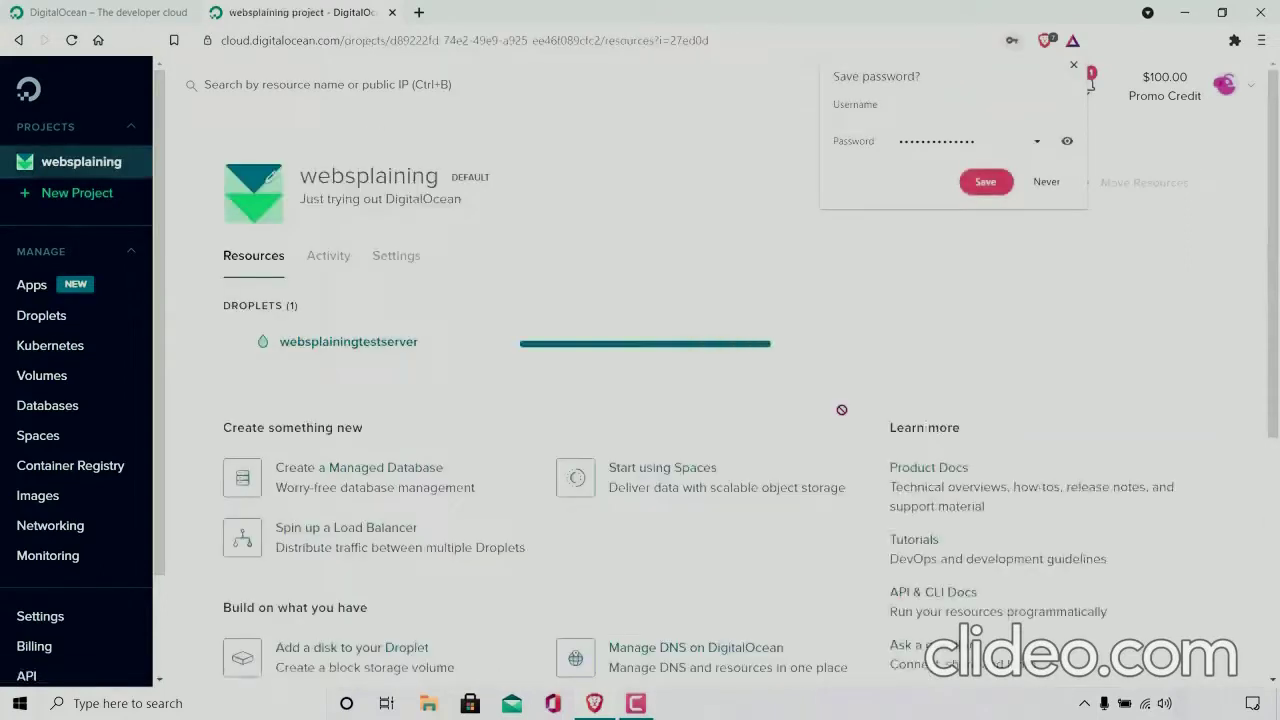
left_click(1046, 182)
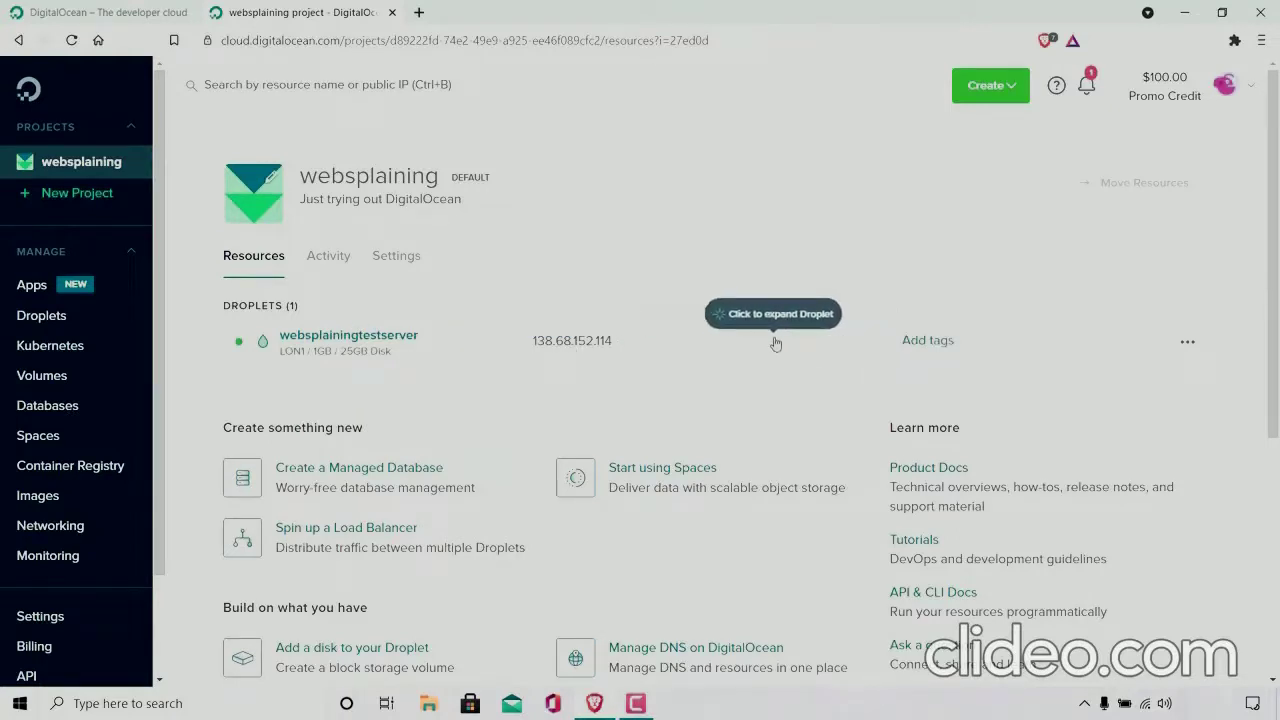
Step: Expand the websplainingtestserver Droplet to examine its details, and review its list of available actions
left_click(776, 343)
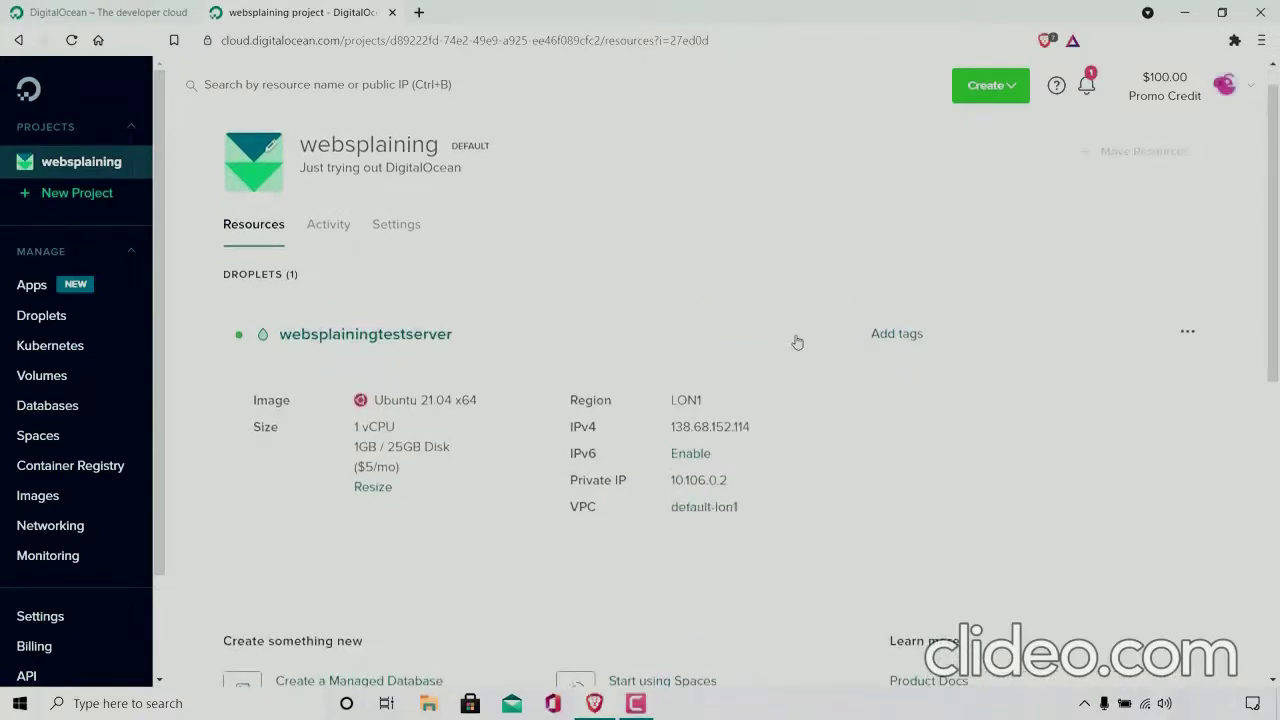
scroll(797, 342, "down", 1)
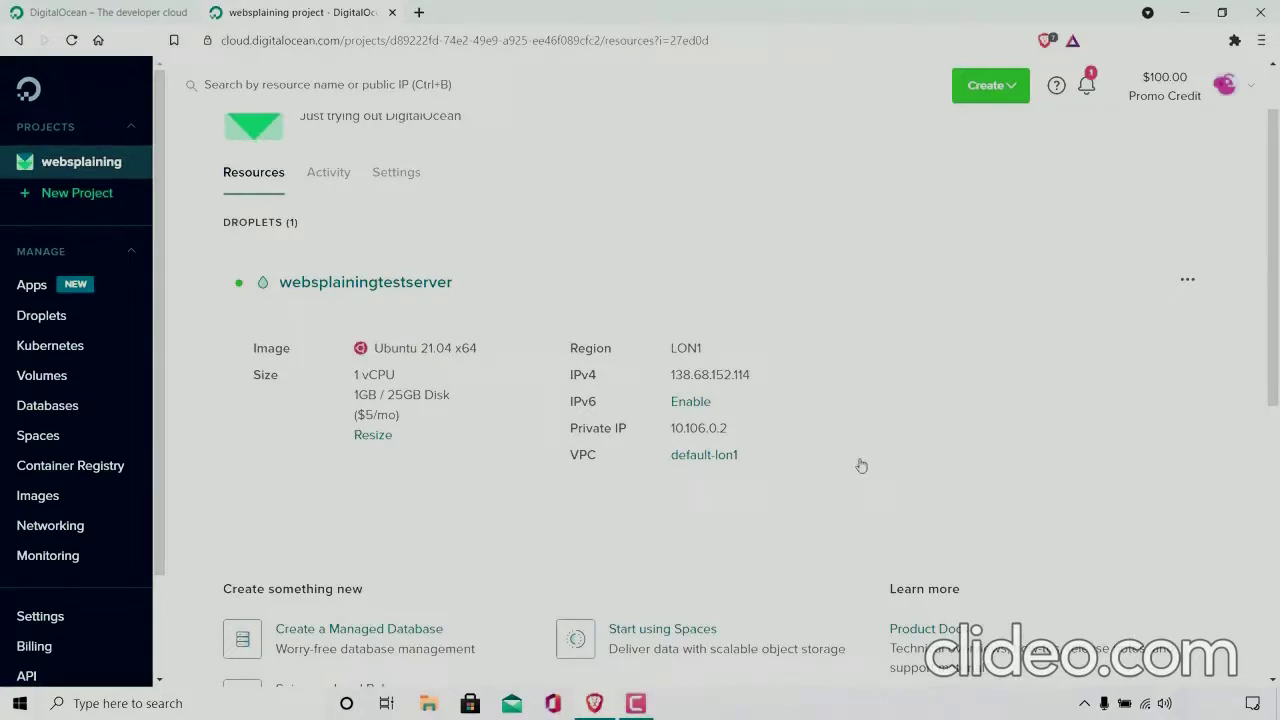
left_click(1187, 282)
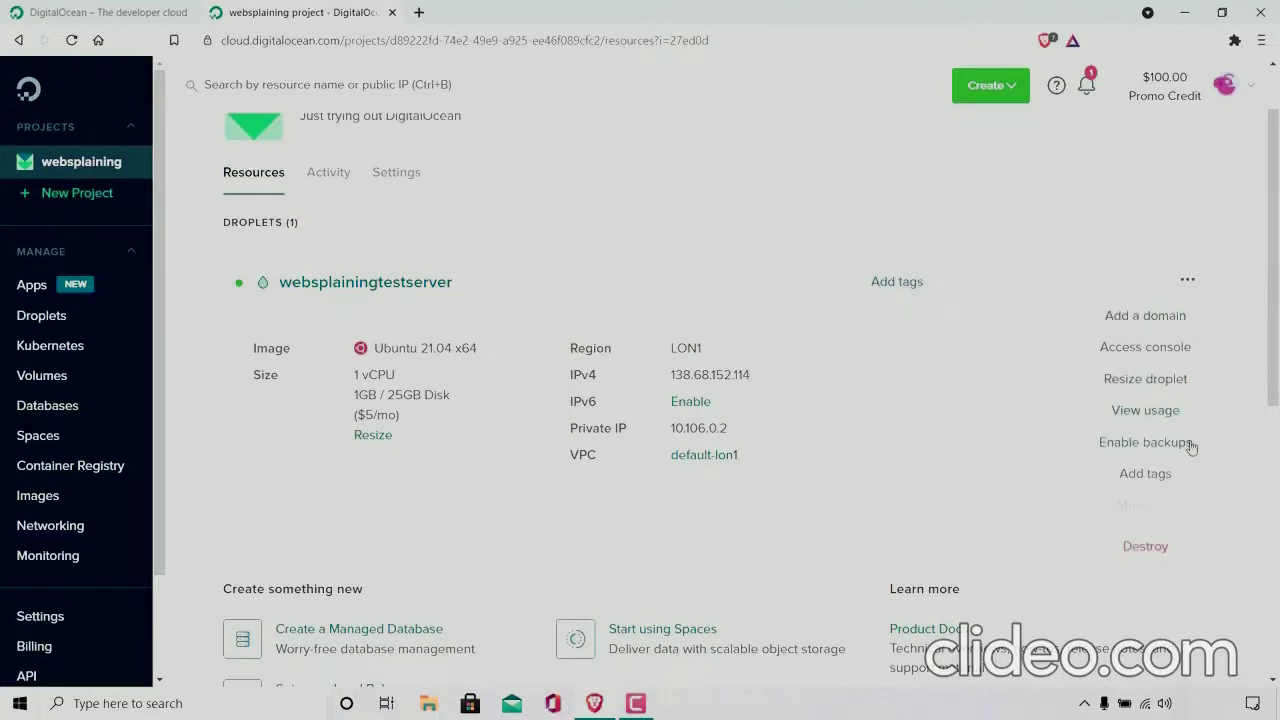
left_click(962, 534)
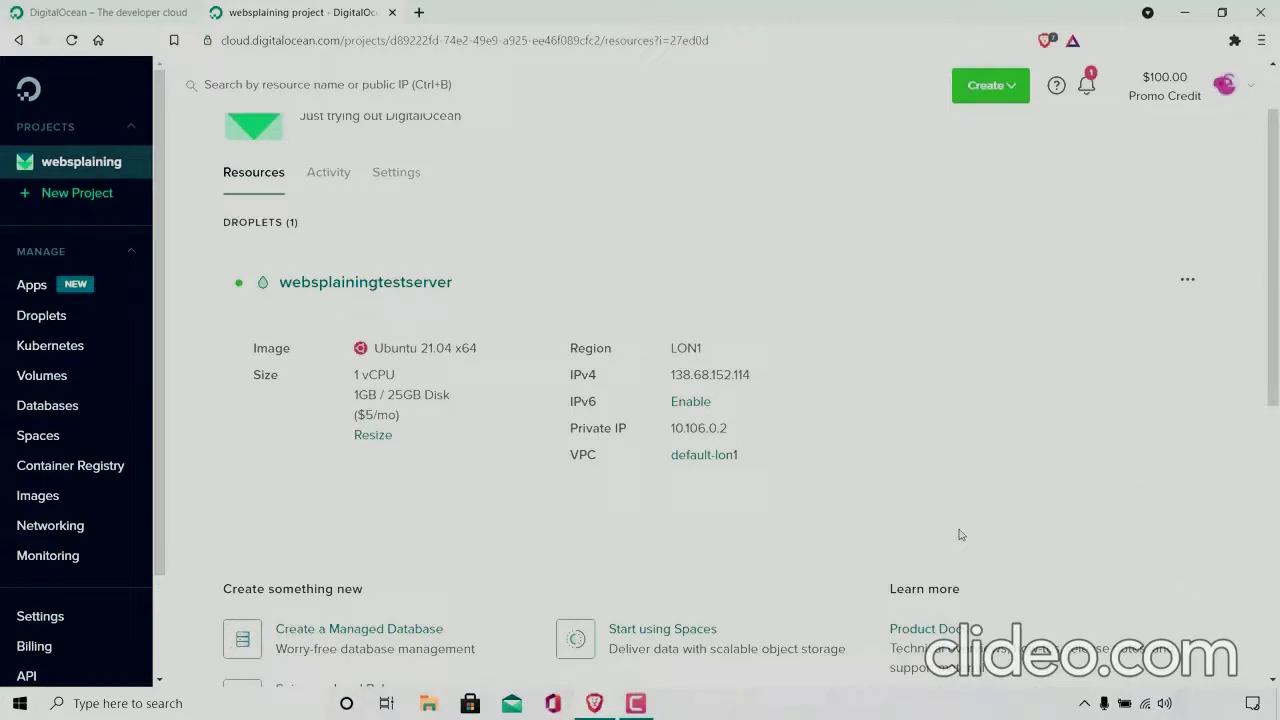